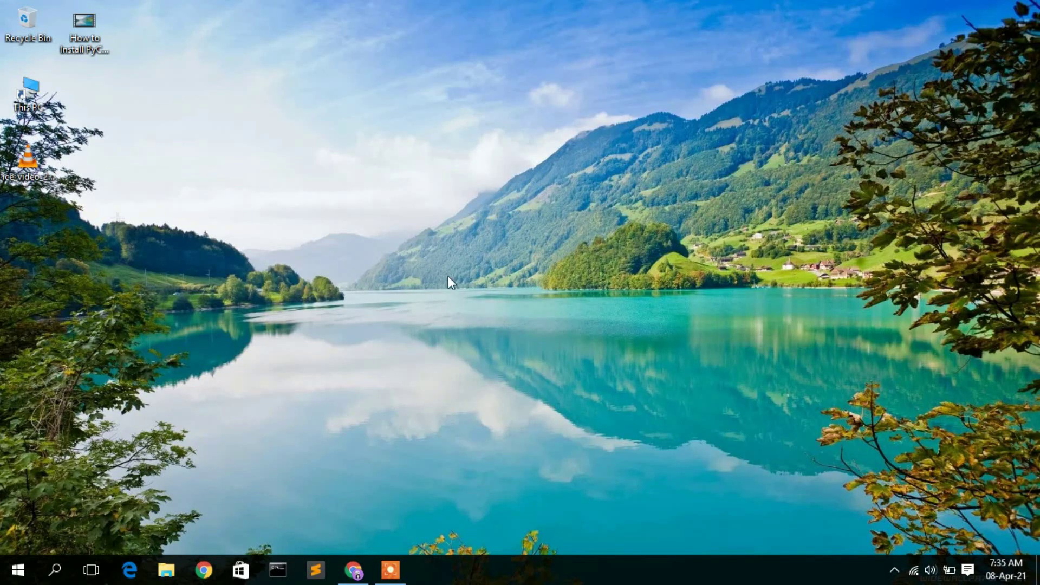
Search Google in Chrome for 'vlc media player download'.
{"action": "left_click", "coordinate": [356, 571]}
{"action": "type", "text": "vl"}
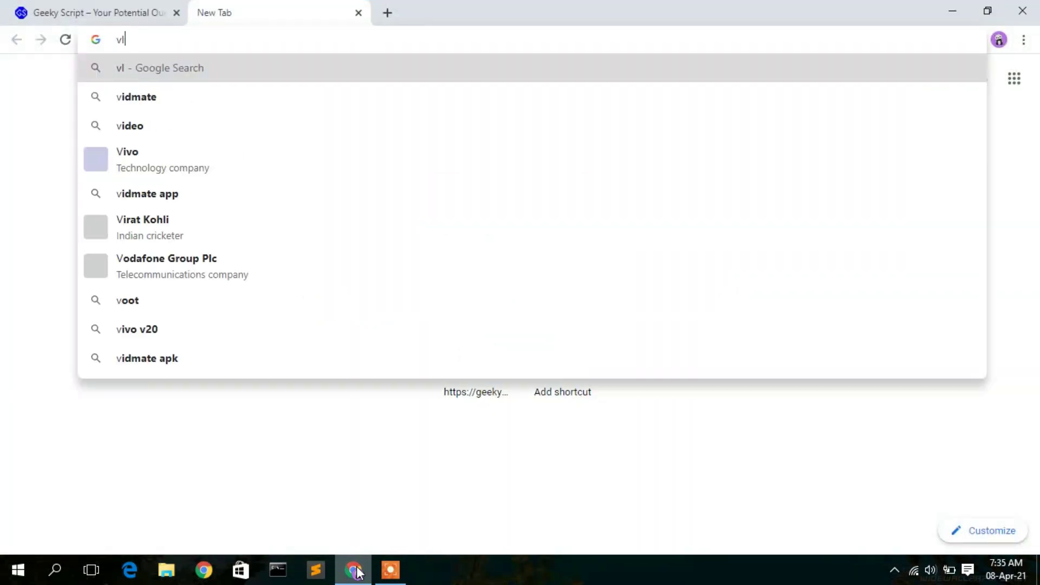
{"action": "type", "text": "c media player"}
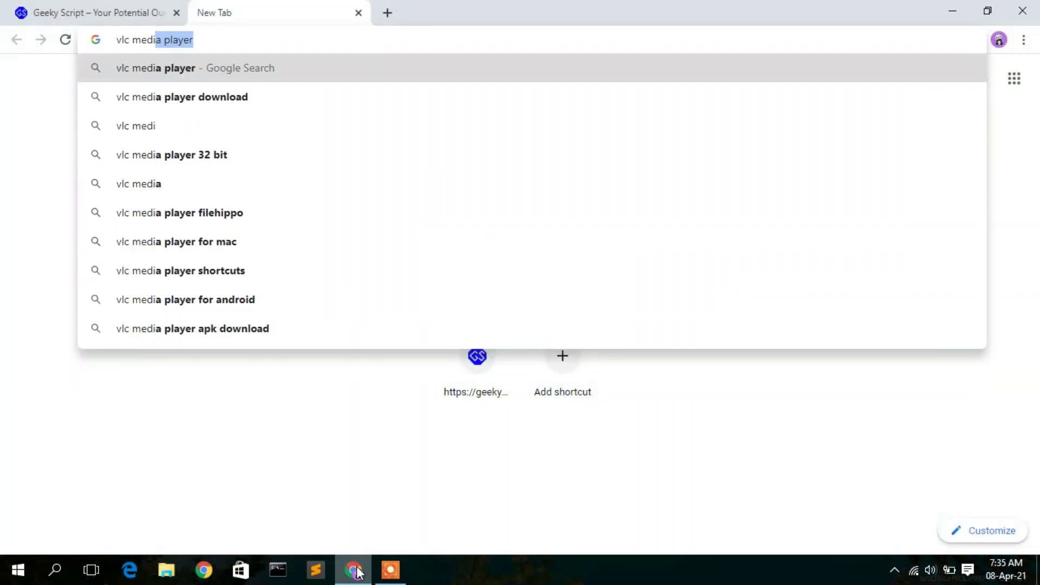
{"action": "key", "text": "Down"}
{"action": "key", "text": "Return"}
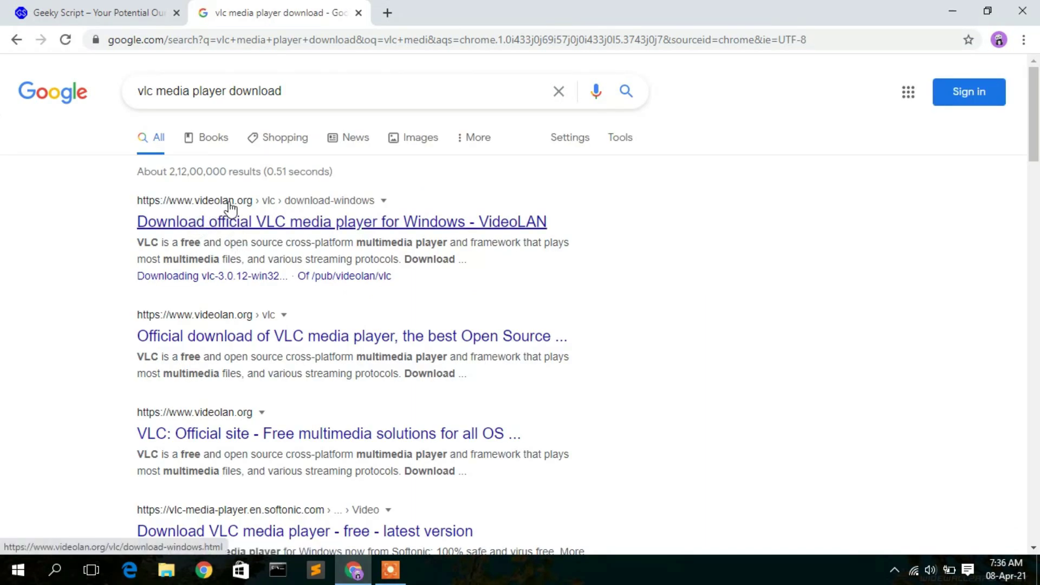
Download the VLC 3.0.12 installer from videolan.org and open its folder from the downloads list.
{"action": "left_click", "coordinate": [270, 227]}
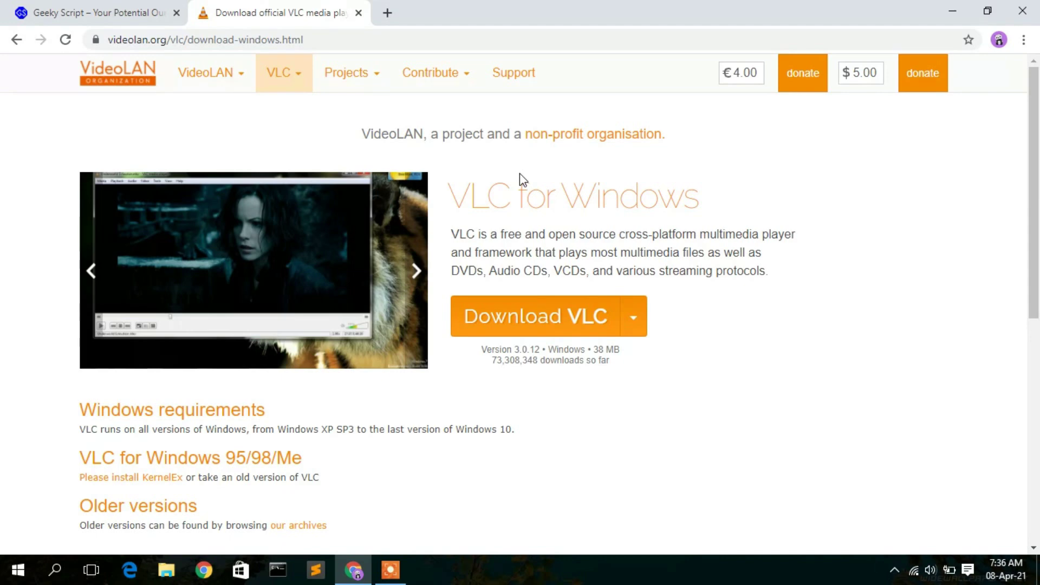
{"action": "left_click", "coordinate": [571, 320]}
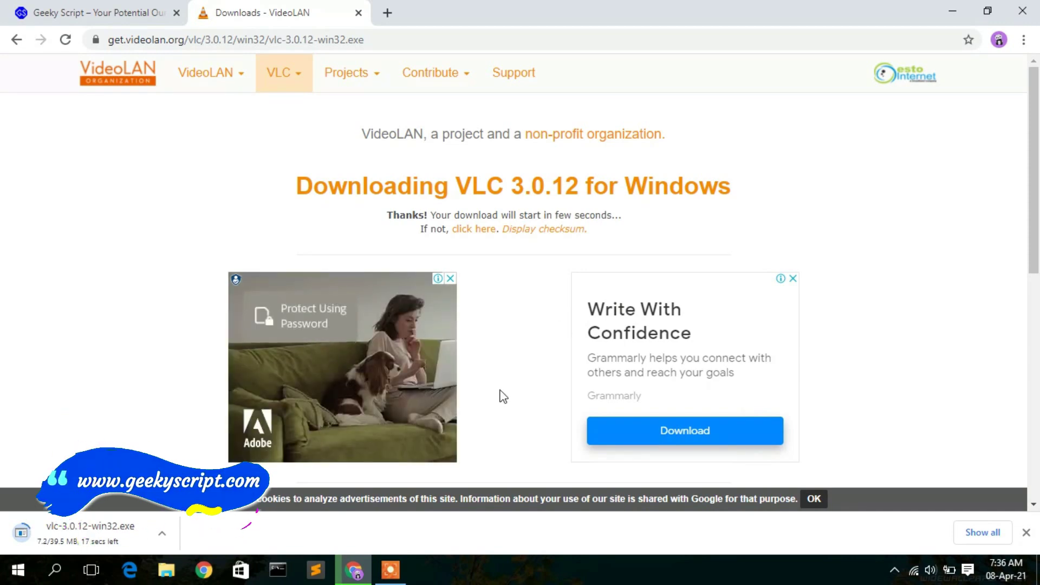
{"action": "left_click", "coordinate": [978, 532]}
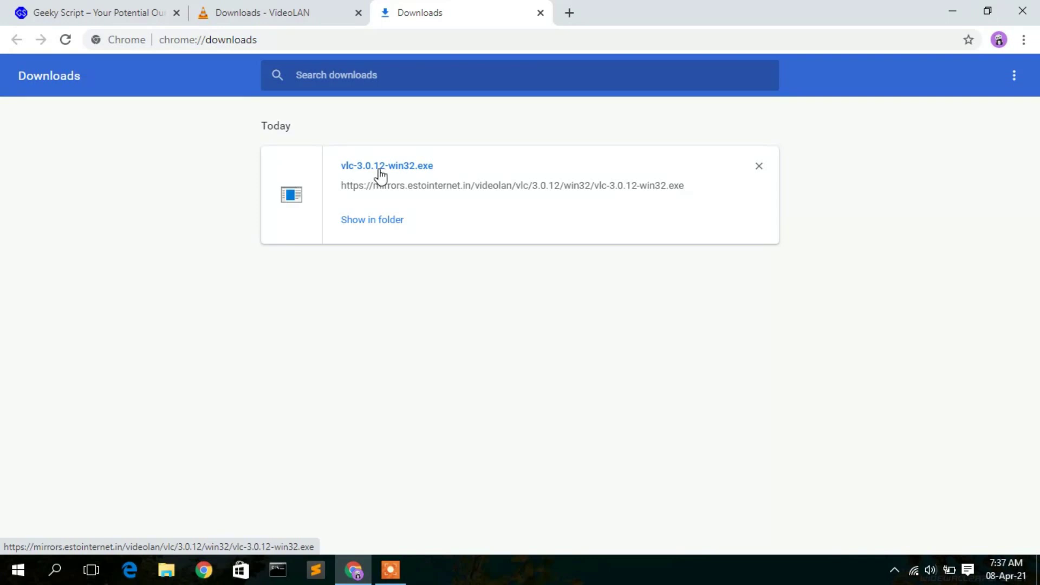
{"action": "left_click", "coordinate": [373, 223]}
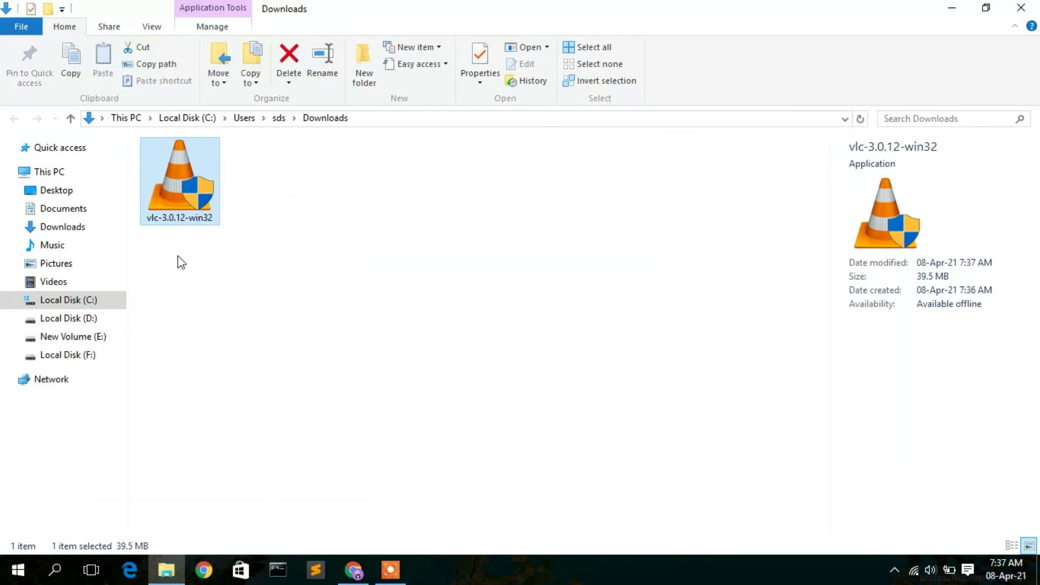
Launch vlc-3.0.12-win32.exe from the Downloads folder and minimize Explorer.
{"action": "left_click_drag", "start_coordinate": [184, 169], "coordinate": [180, 200]}
{"action": "double_click", "coordinate": [180, 199]}
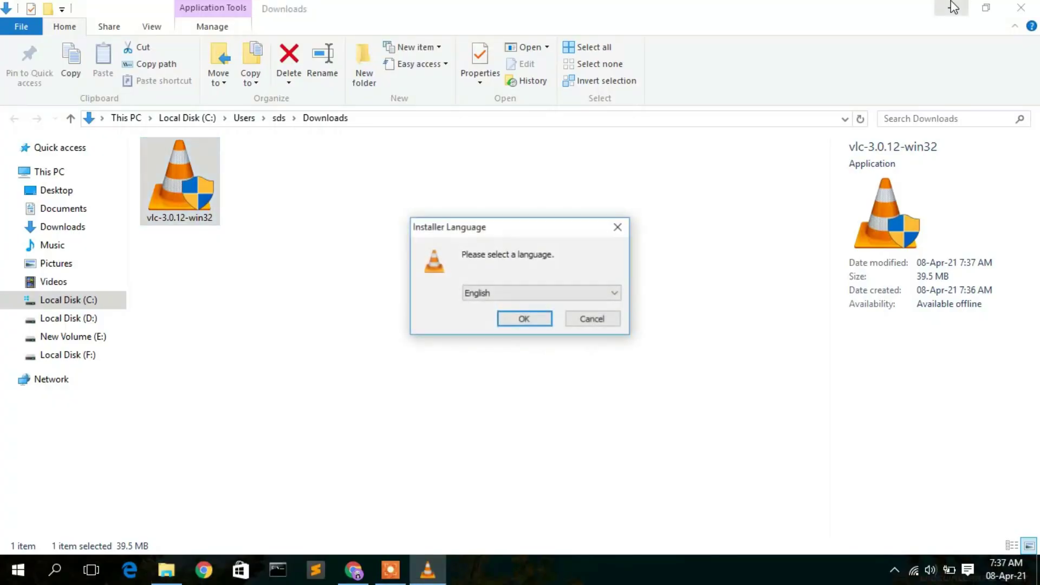
{"action": "left_click", "coordinate": [952, 7]}
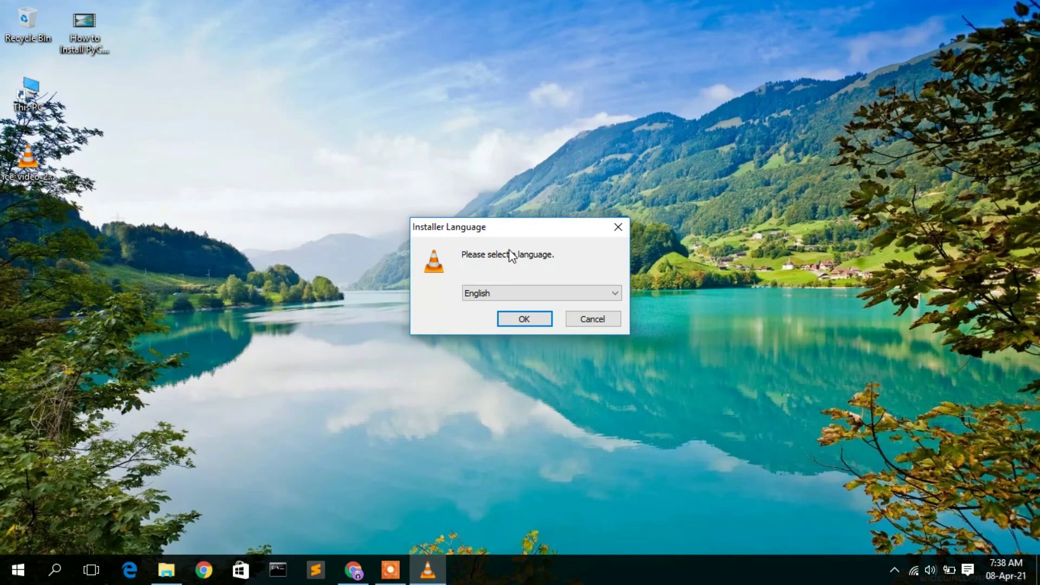
Keep English as the installer language and confirm it.
{"action": "left_click", "coordinate": [528, 297]}
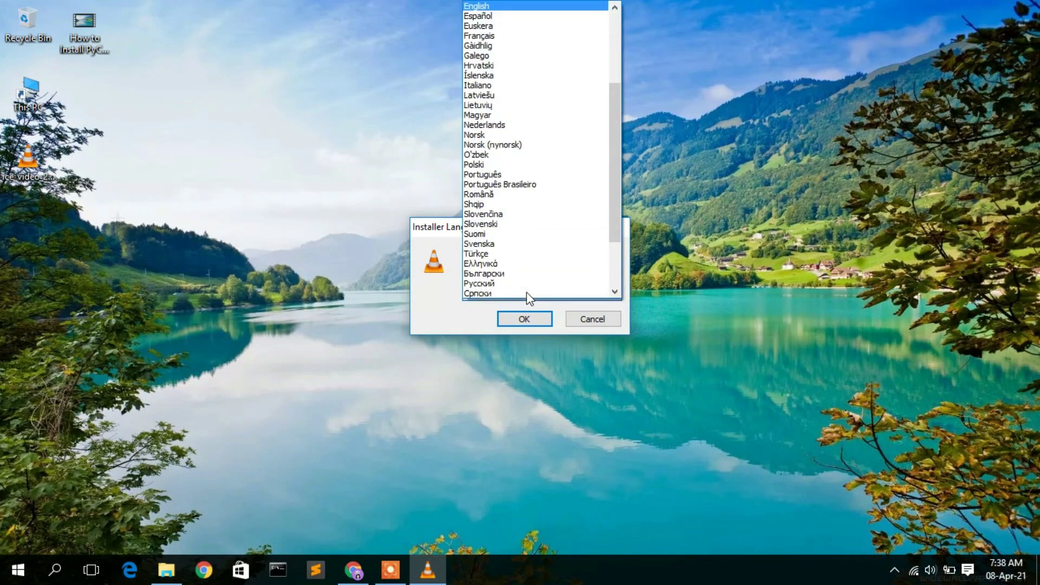
{"action": "left_click_drag", "start_coordinate": [613, 98], "coordinate": [630, 241]}
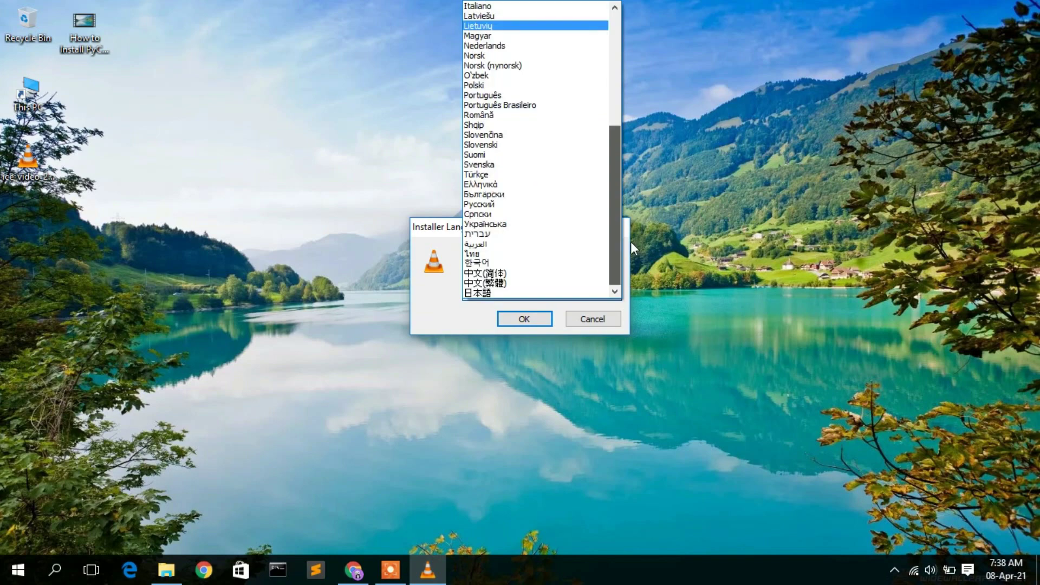
{"action": "left_click", "coordinate": [434, 317]}
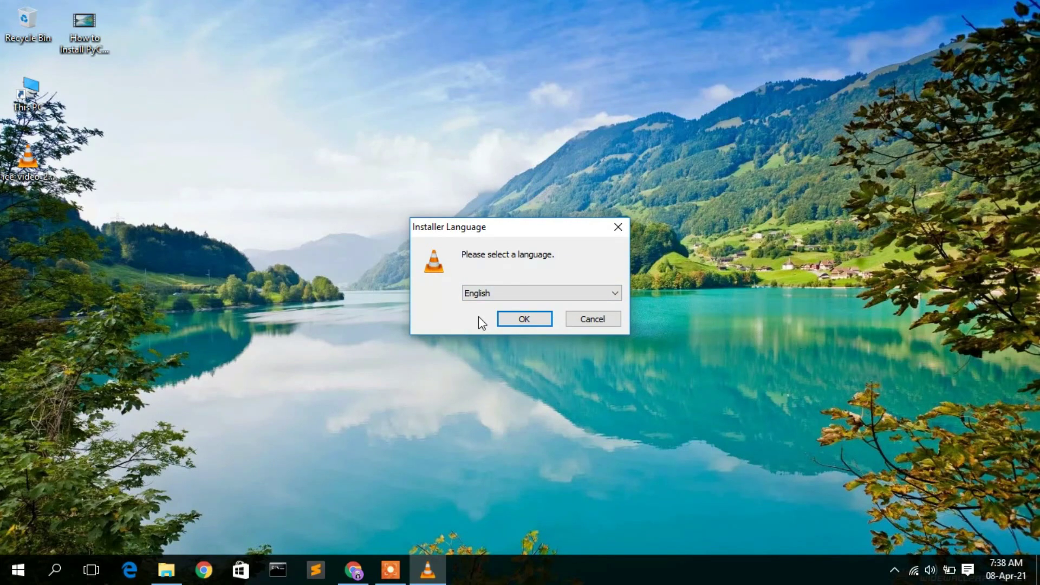
{"action": "left_click", "coordinate": [520, 320]}
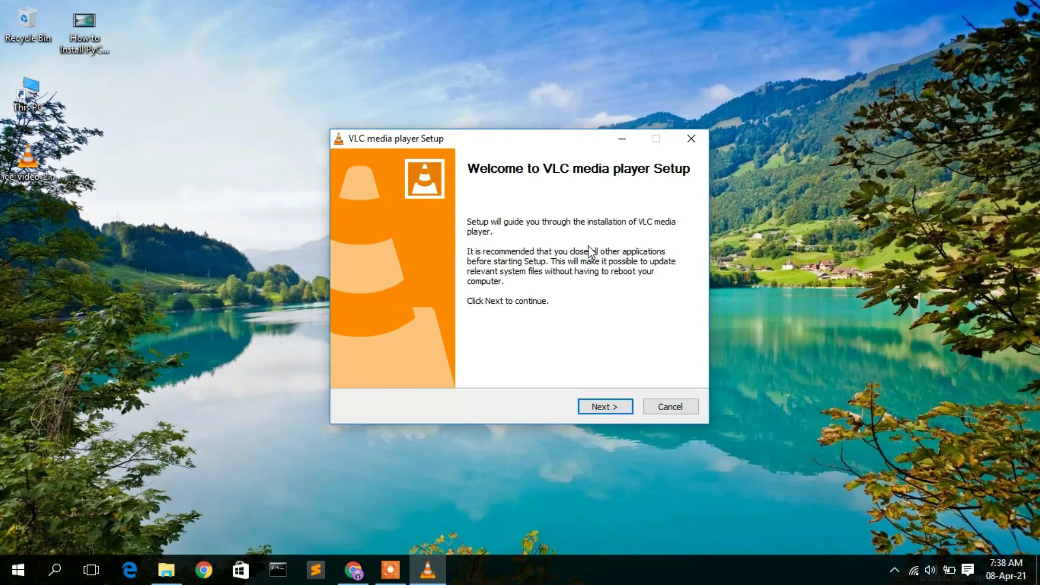
Install VLC with default components into C:\Program Files (x86)\VideoLAN\VLC and launch it.
{"action": "left_click", "coordinate": [614, 409]}
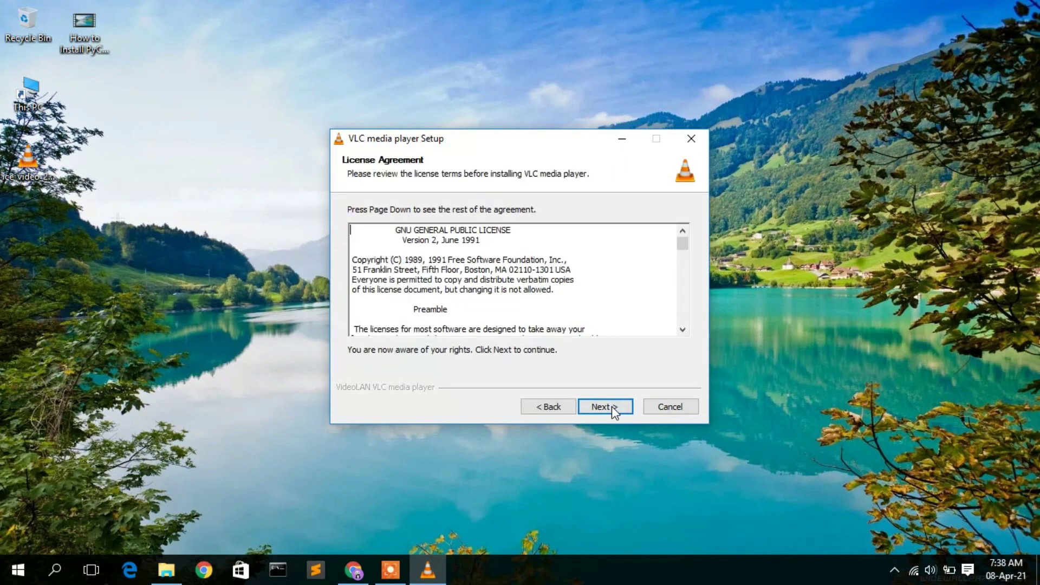
{"action": "left_click", "coordinate": [614, 409]}
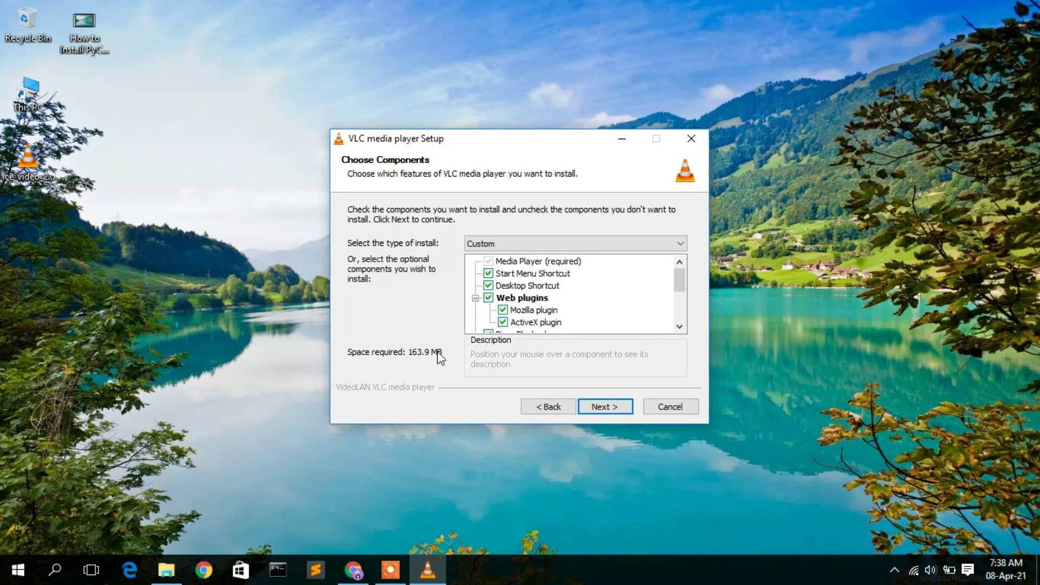
{"action": "left_click", "coordinate": [611, 406]}
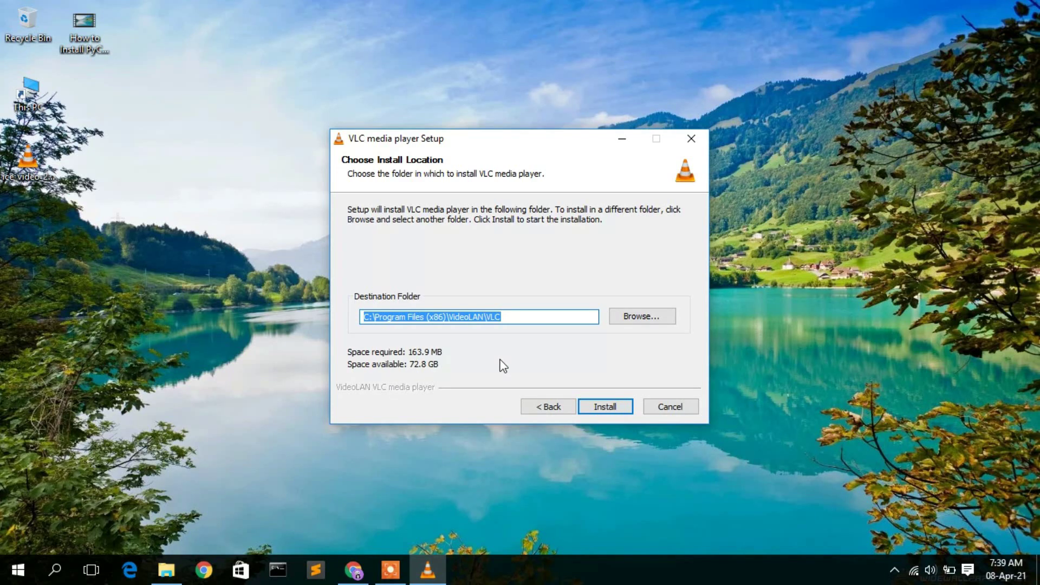
{"action": "left_click", "coordinate": [616, 406]}
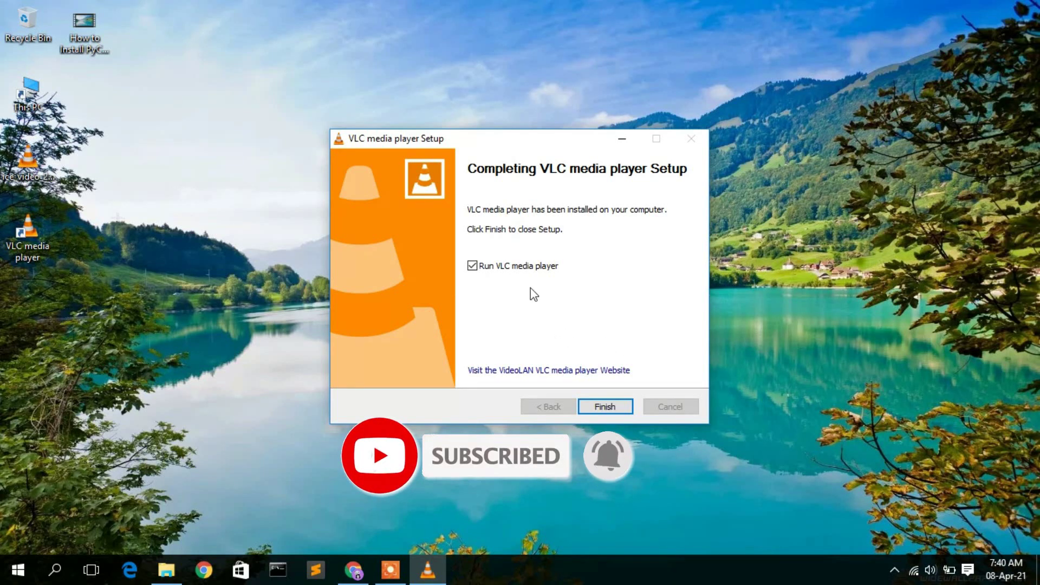
{"action": "left_click", "coordinate": [611, 407]}
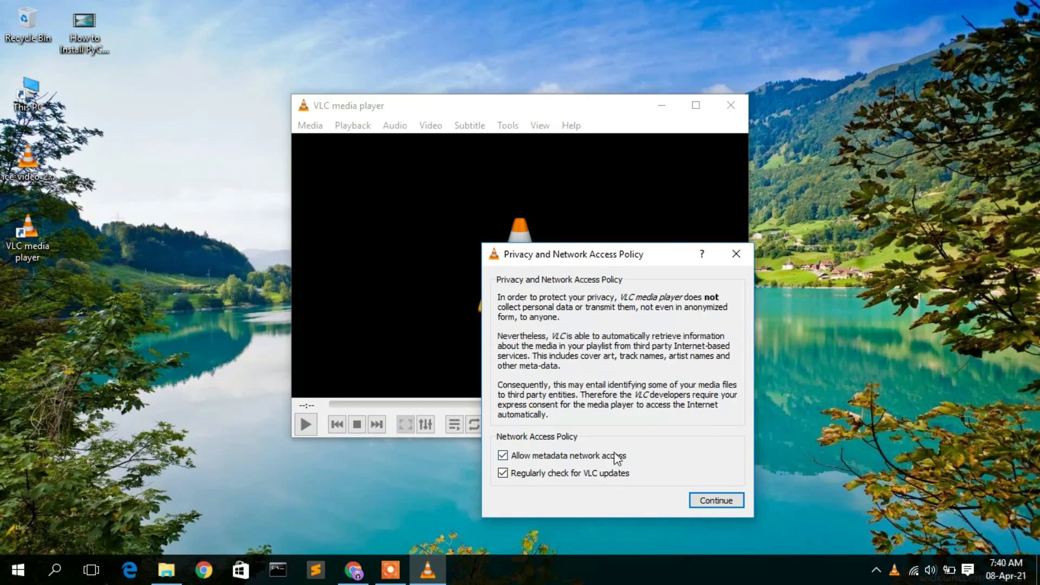
Dismiss the privacy notice and play the desktop PyCharm video via Media > Open File.
{"action": "left_click", "coordinate": [734, 506]}
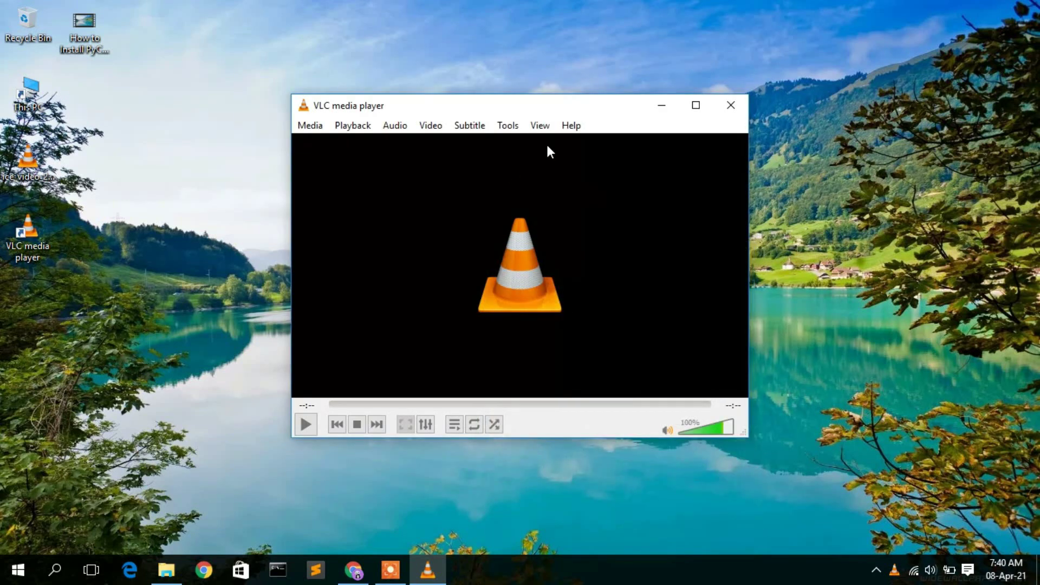
{"action": "left_click_drag", "start_coordinate": [563, 109], "coordinate": [538, 97]}
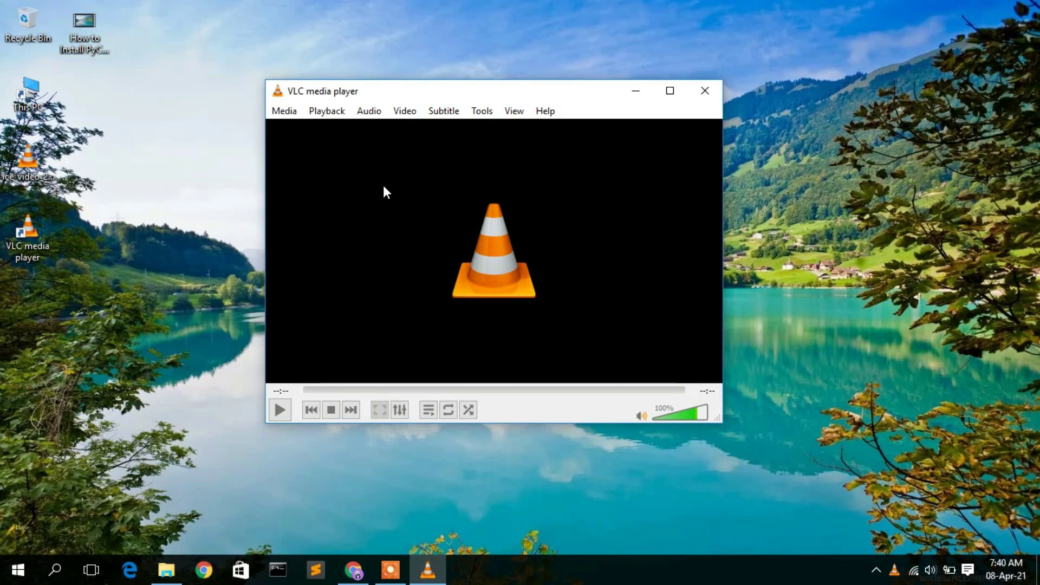
{"action": "left_click", "coordinate": [288, 112]}
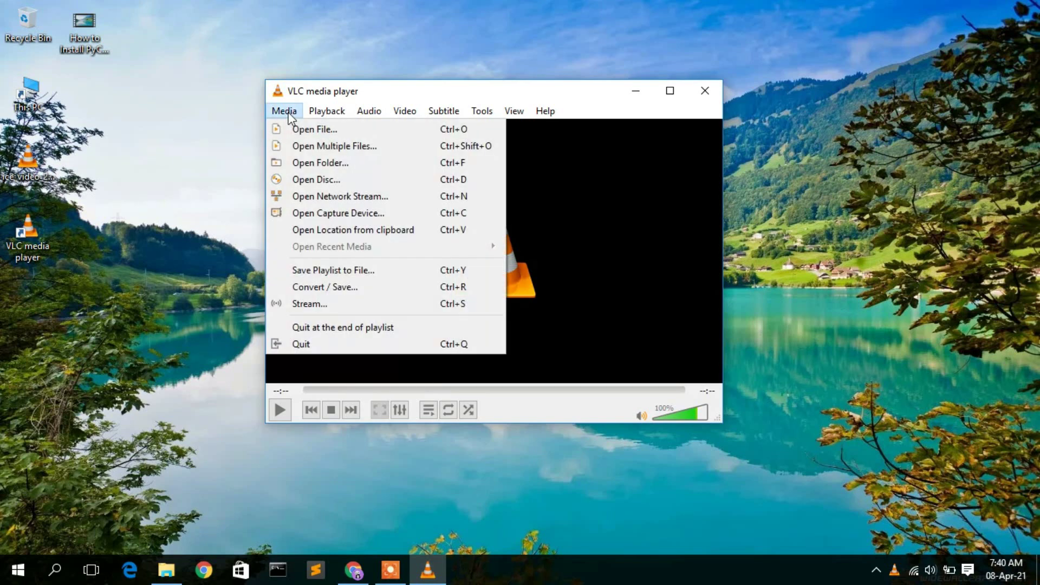
{"action": "left_click", "coordinate": [297, 128]}
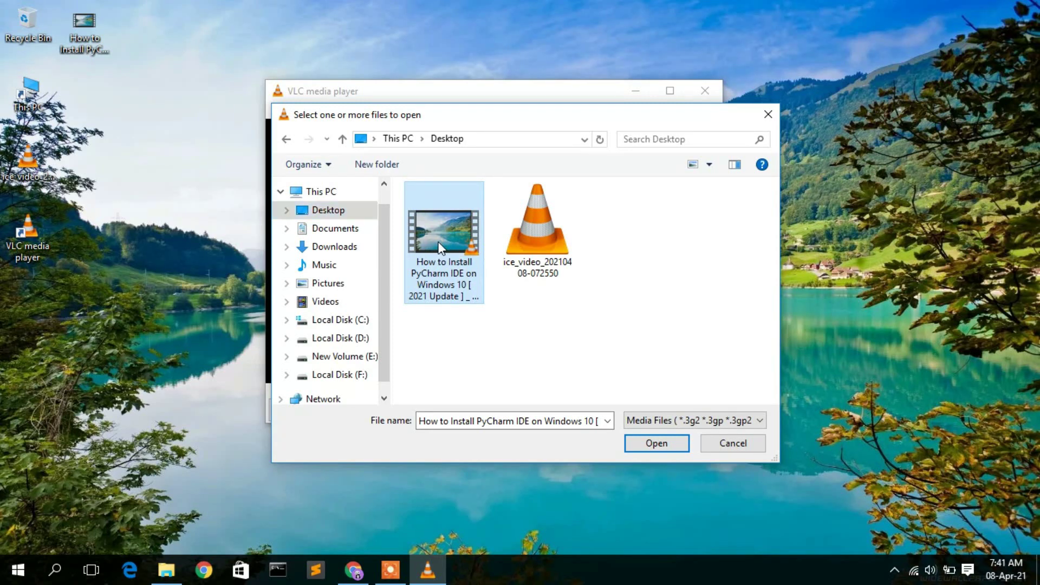
{"action": "left_click", "coordinate": [645, 446]}
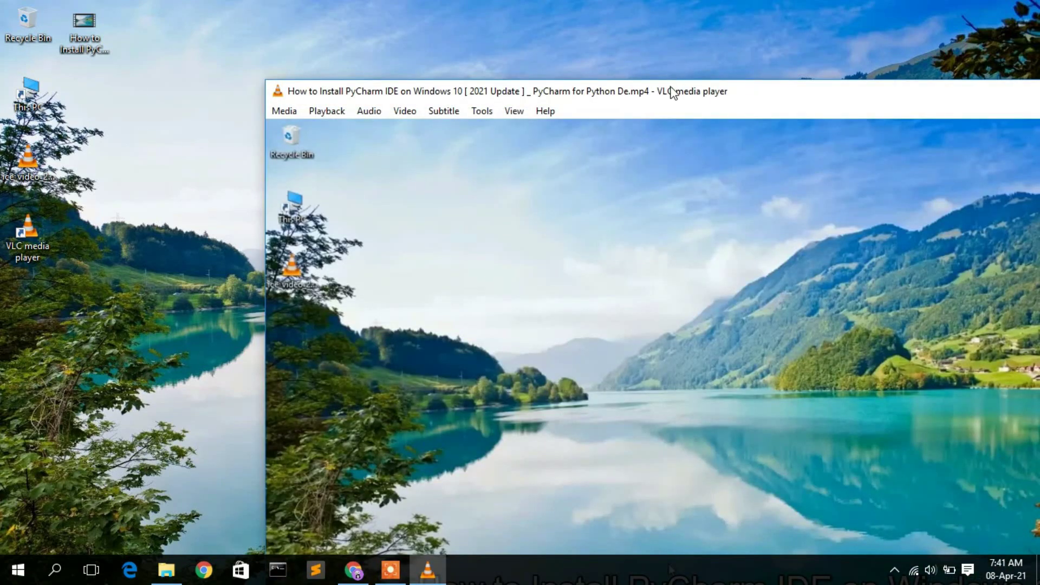
Maximize and close VLC, then replay the PyCharm video from its desktop icon.
{"action": "double_click", "coordinate": [674, 87]}
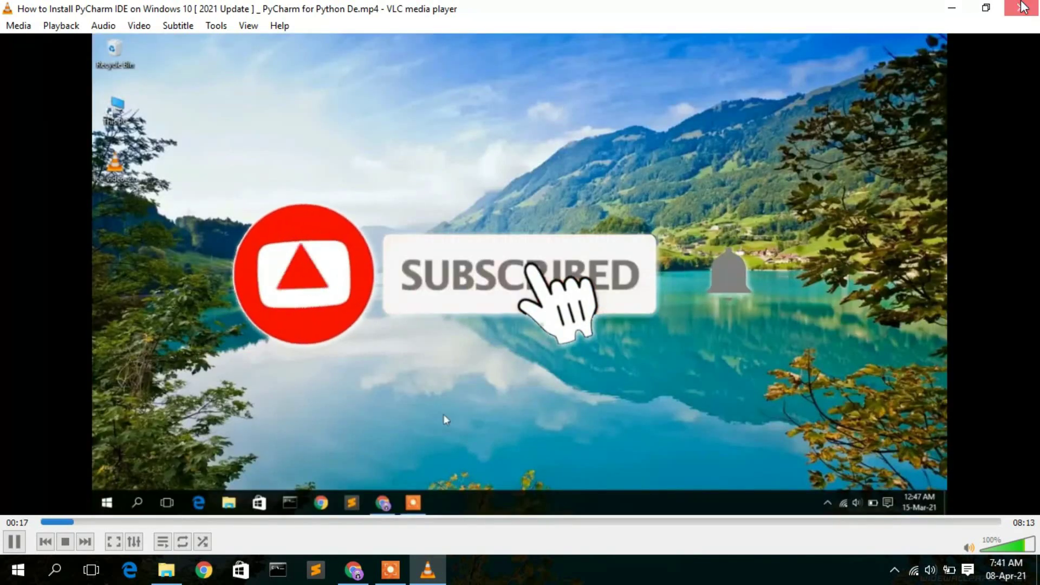
{"action": "left_click", "coordinate": [1023, 7]}
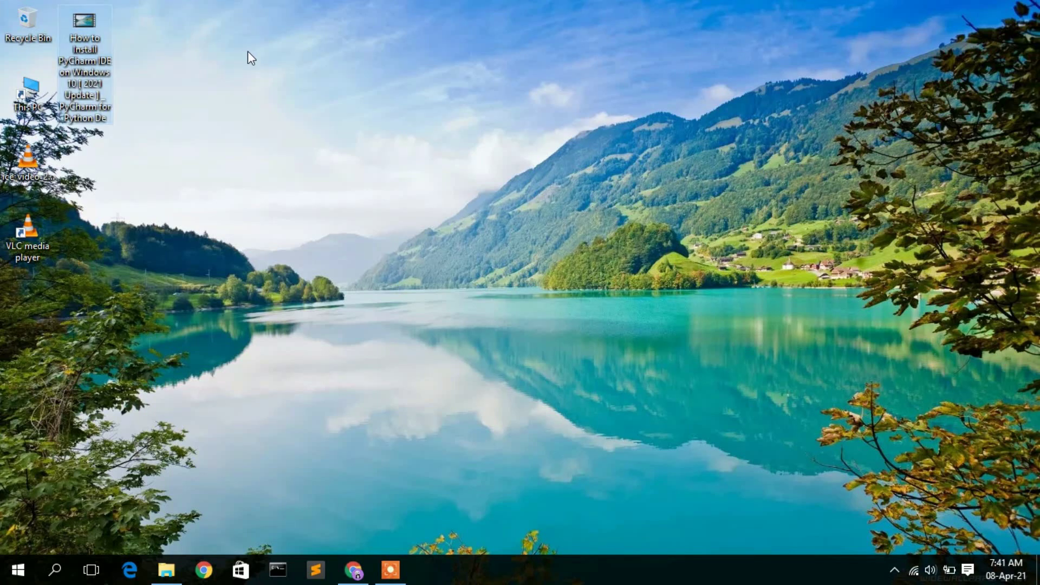
{"action": "mouse_move", "coordinate": [79, 21]}
{"action": "left_mouse_down"}
{"action": "mouse_move", "coordinate": [124, 18]}
{"action": "mouse_move", "coordinate": [103, 31]}
{"action": "mouse_move", "coordinate": [99, 22]}
{"action": "left_mouse_up"}
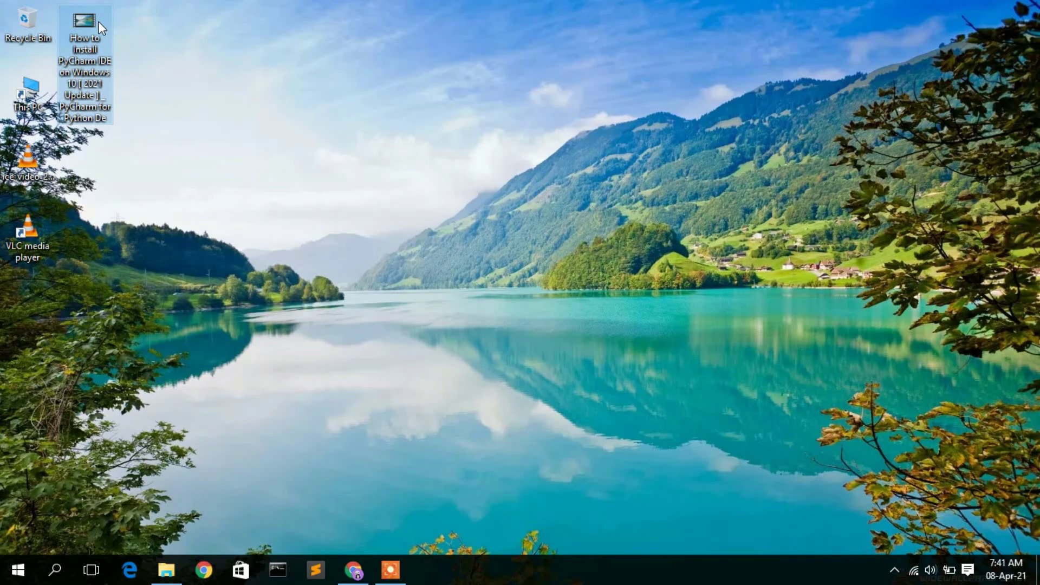
{"action": "double_click", "coordinate": [99, 21]}
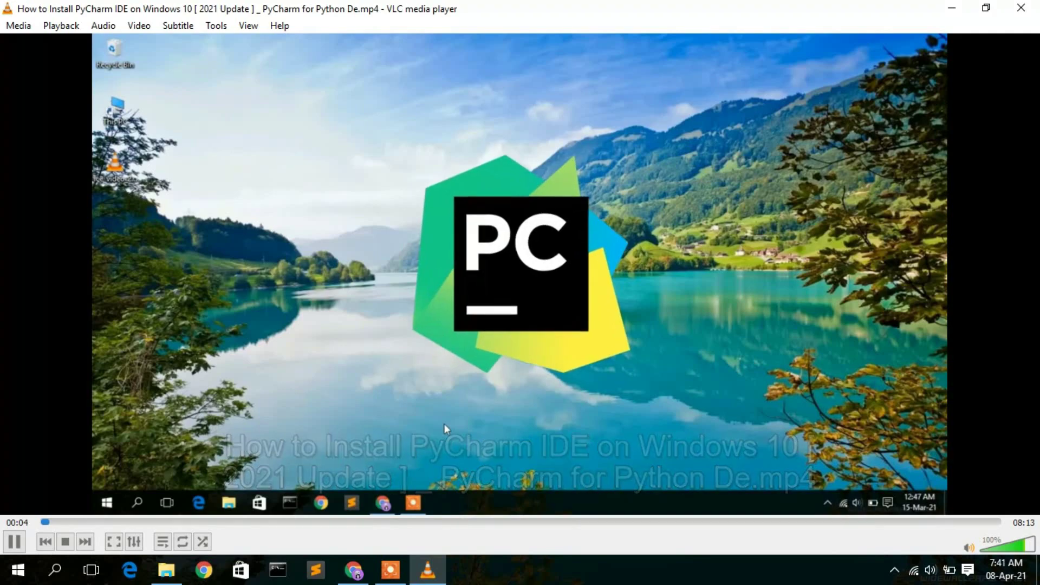
Close VLC and bring up the PyCharm video file's context menu on the desktop.
{"action": "left_click", "coordinate": [1021, 8]}
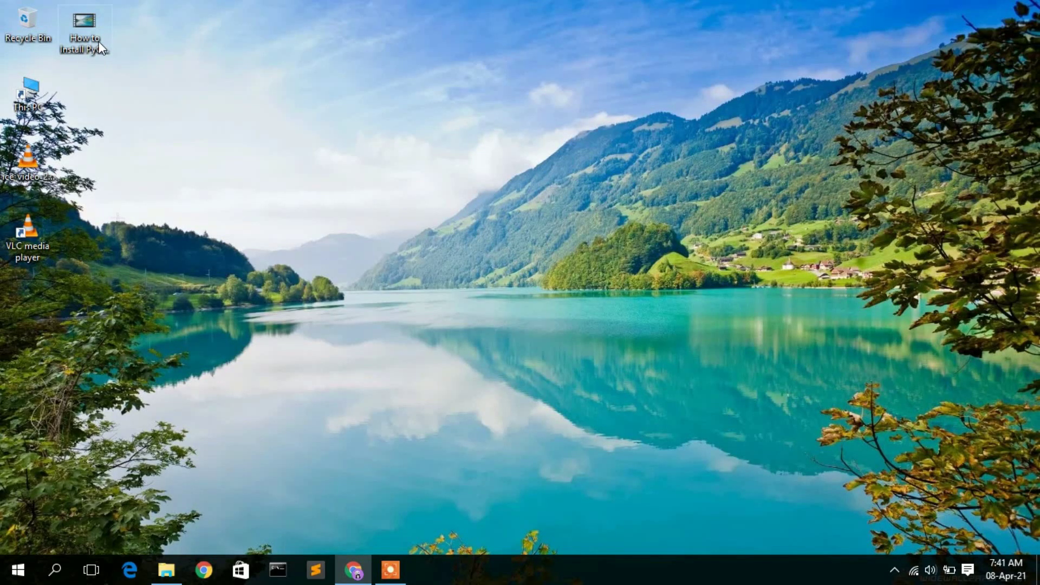
{"action": "left_click", "coordinate": [87, 33]}
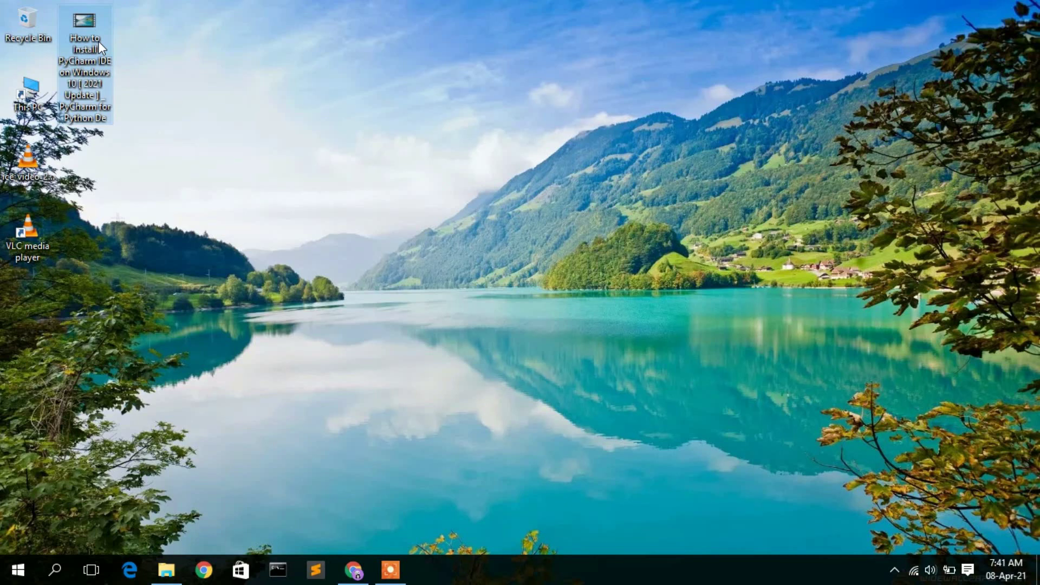
{"action": "right_click", "coordinate": [75, 26]}
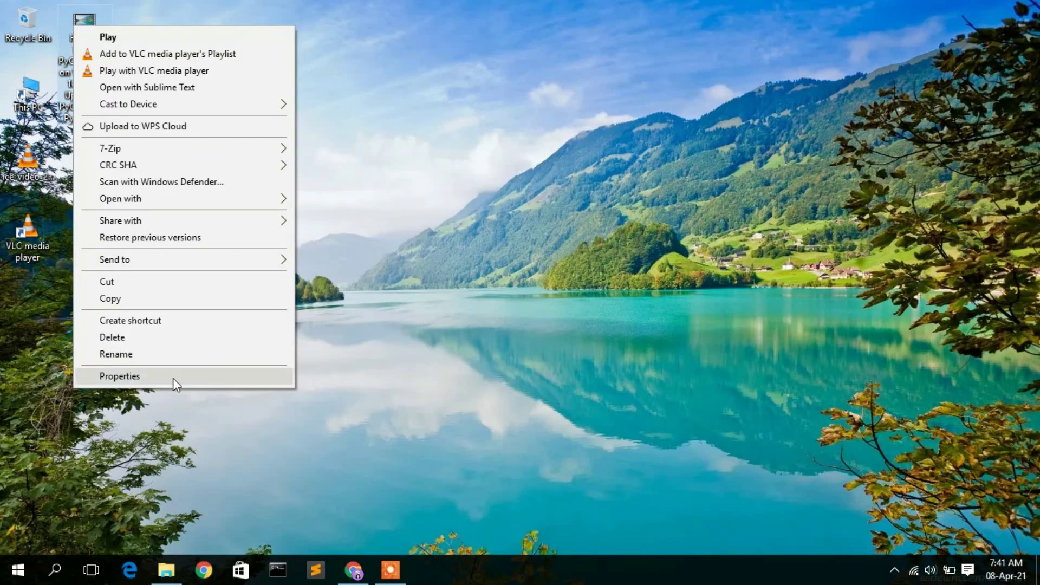
In the video's Properties, change the .mp4 default app to VLC media player and apply.
{"action": "left_click", "coordinate": [120, 376]}
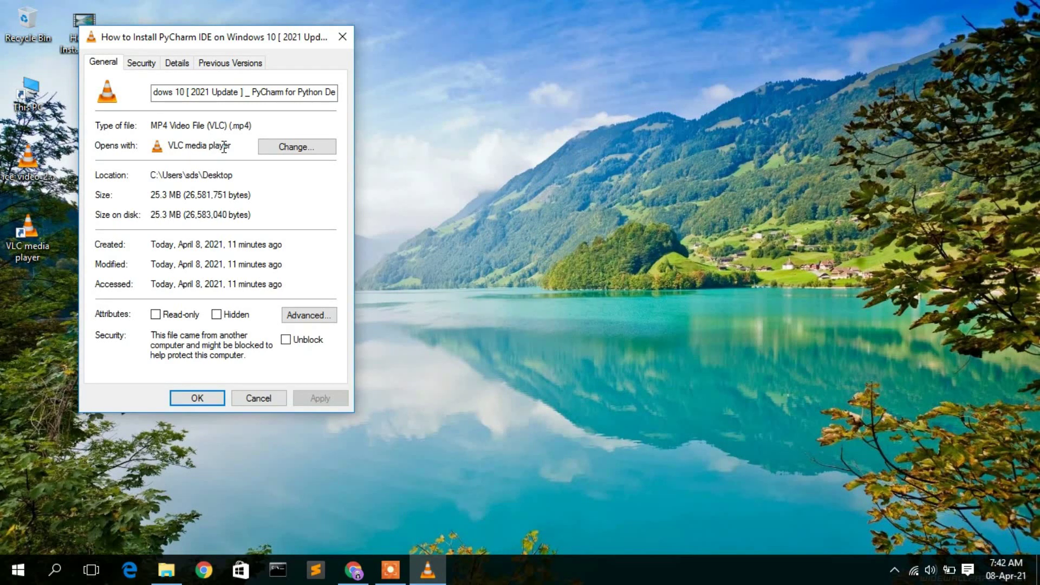
{"action": "left_click", "coordinate": [295, 149]}
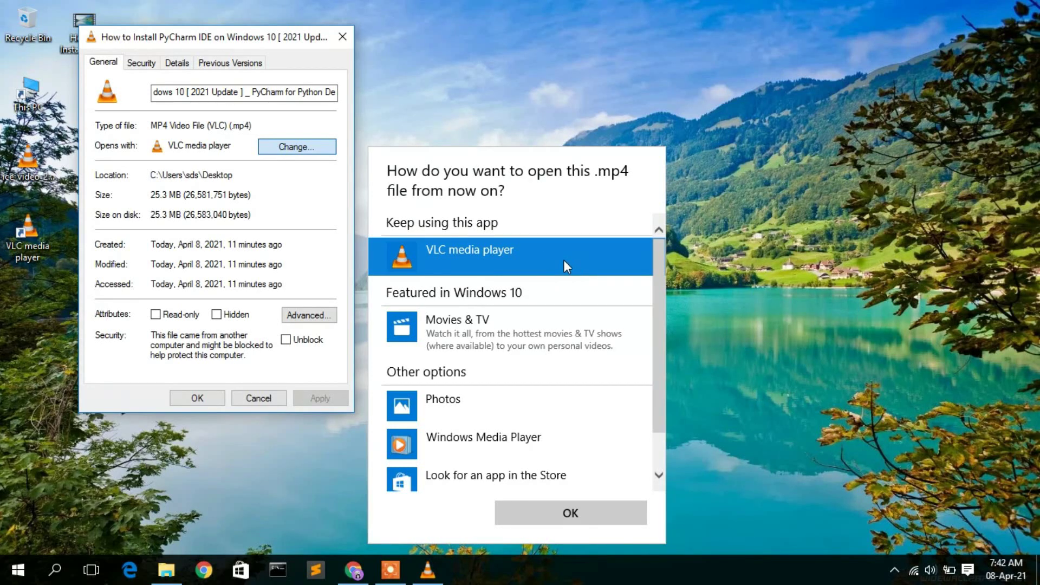
{"action": "left_click", "coordinate": [563, 512]}
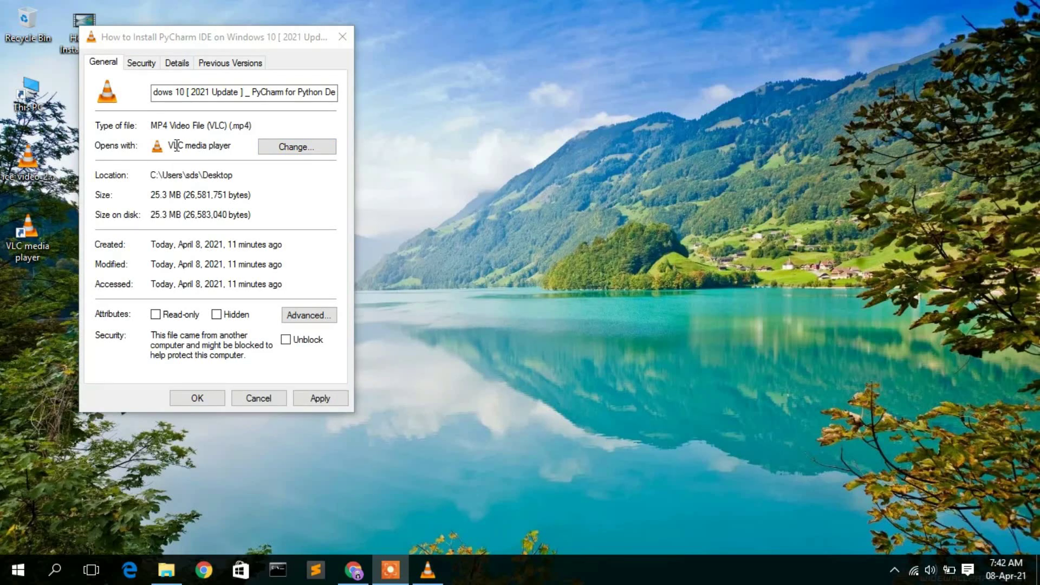
{"action": "left_click_drag", "start_coordinate": [242, 150], "coordinate": [166, 153]}
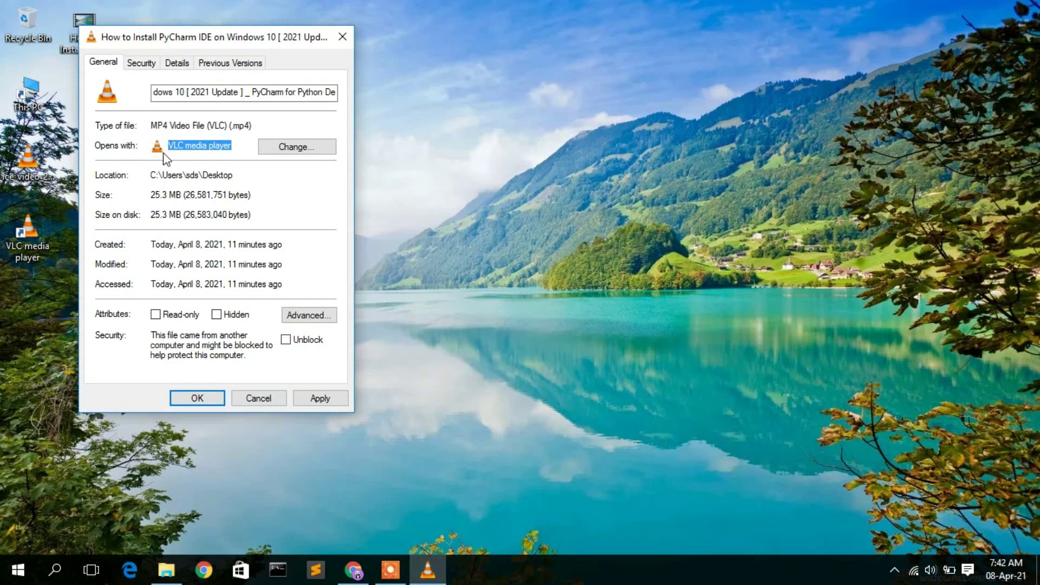
{"action": "left_click", "coordinate": [320, 398]}
{"action": "left_click", "coordinate": [197, 398]}
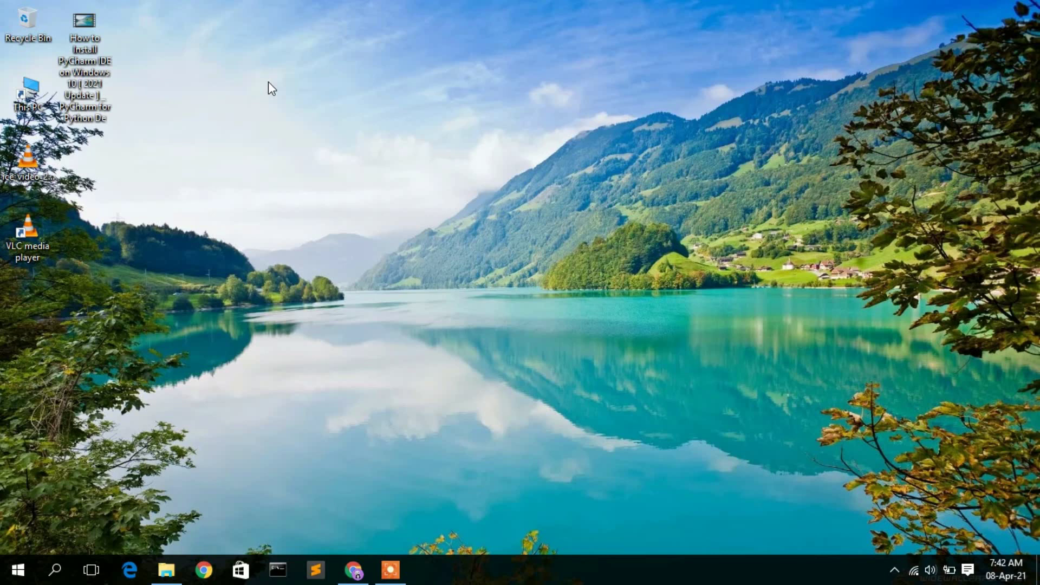
Open the PyCharm MP4 from the desktop, confirm it plays in VLC, then close the player.
{"action": "mouse_move", "coordinate": [111, 49]}
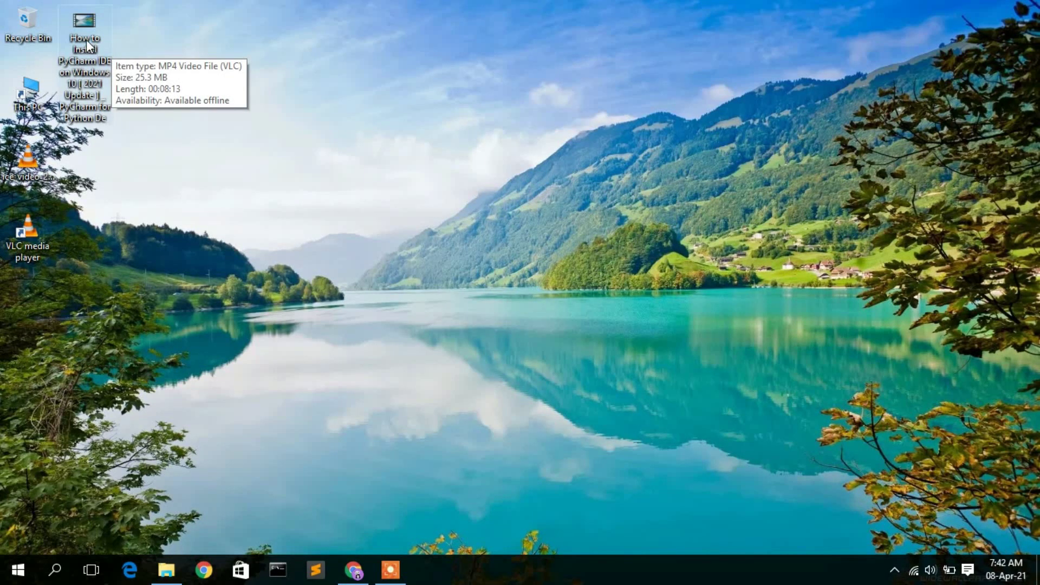
{"action": "double_click", "coordinate": [86, 40]}
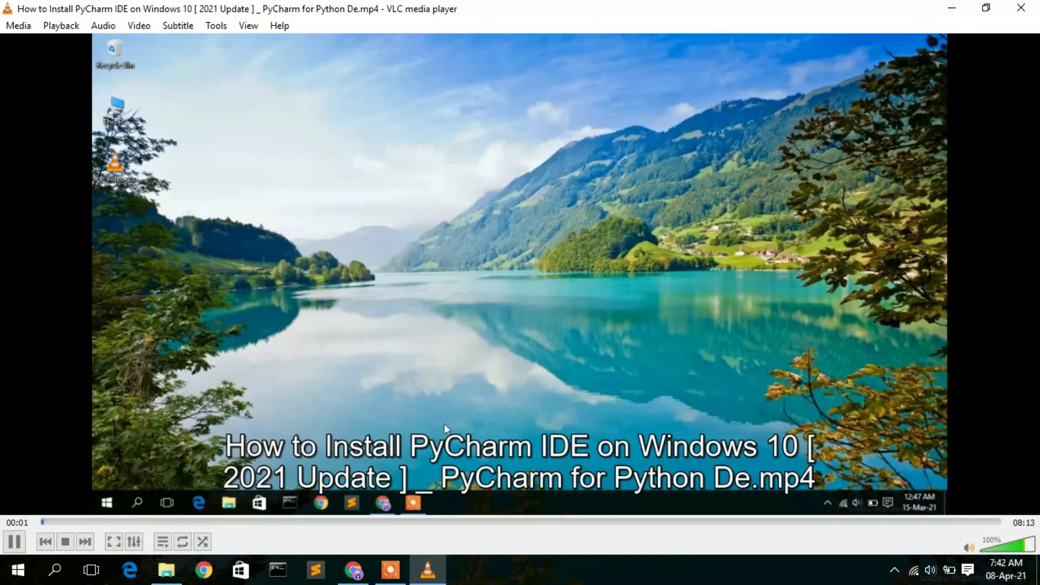
{"action": "left_click", "coordinate": [1022, 8]}
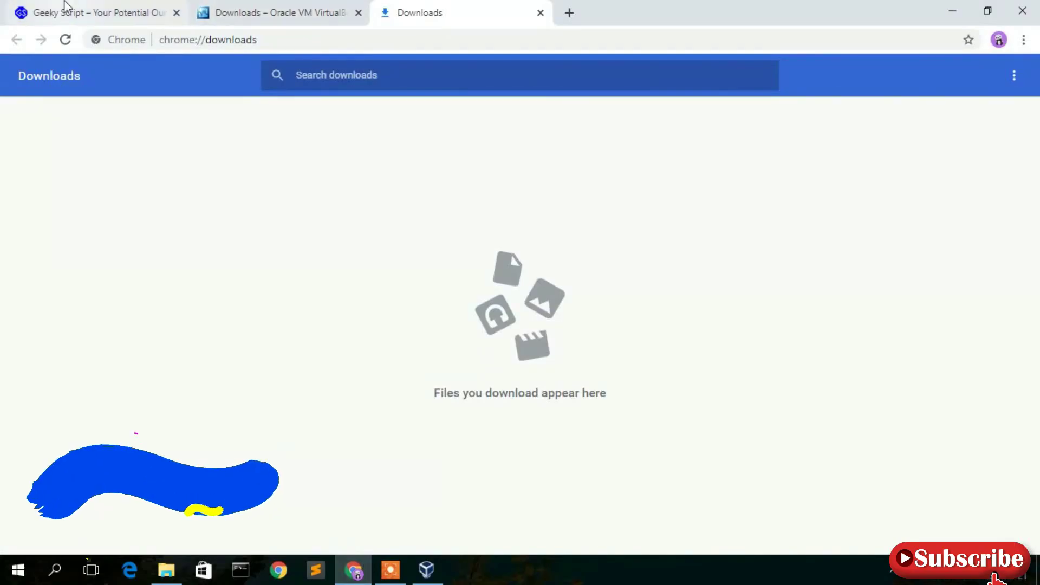
{"action": "left_click", "coordinate": [64, 8]}
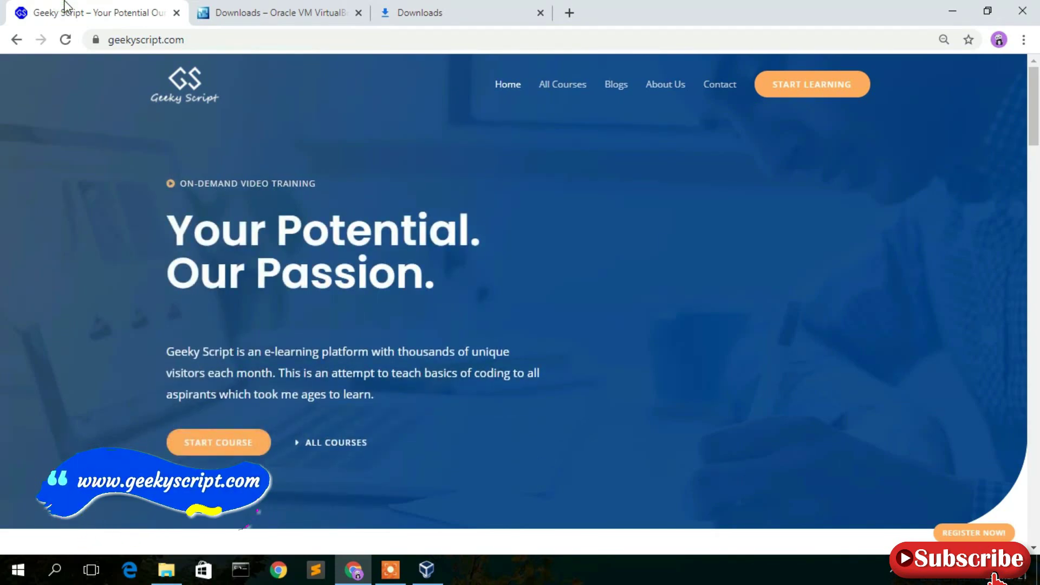
{"action": "left_click_drag", "start_coordinate": [1037, 96], "coordinate": [1037, 306]}
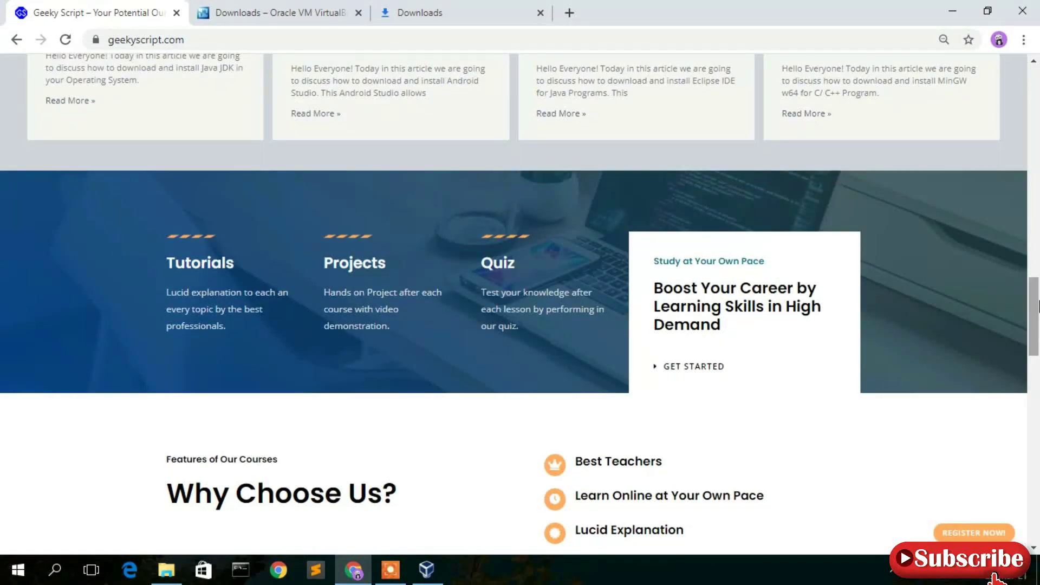